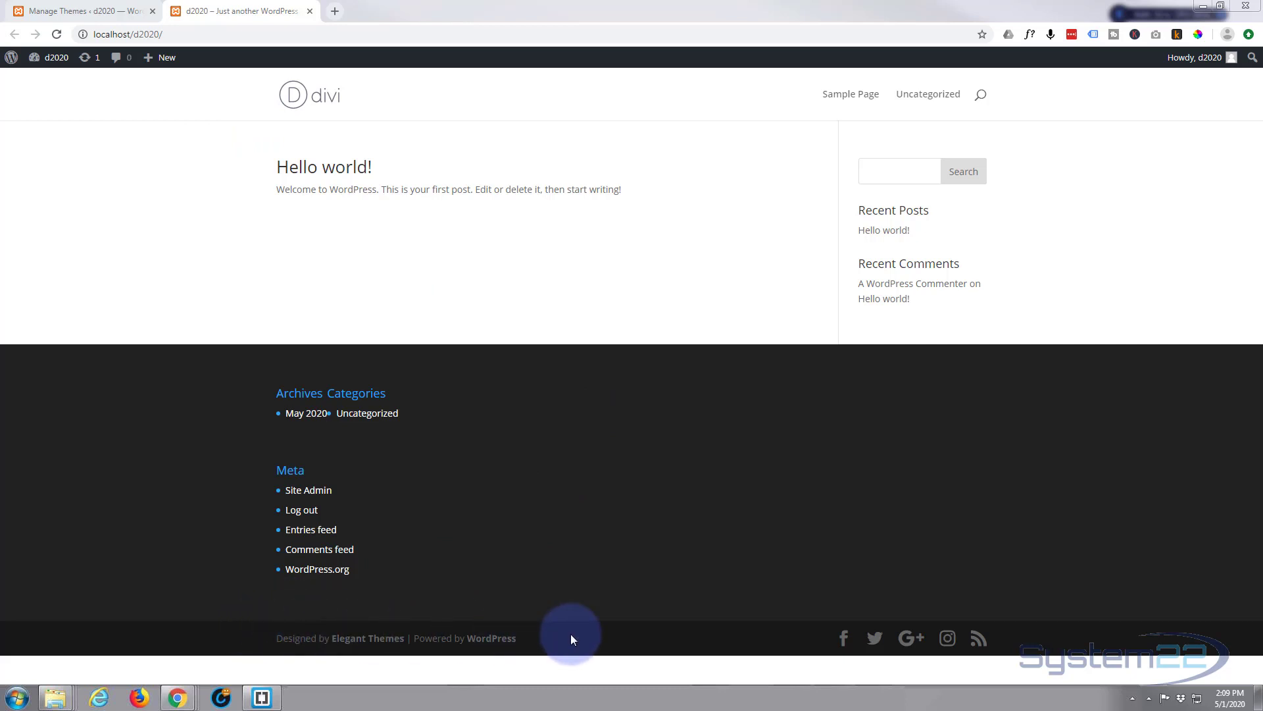
- Open the Divi Theme Builder from the Manage Themes admin page
{"action": "left_click", "coordinate": [648, 643]}
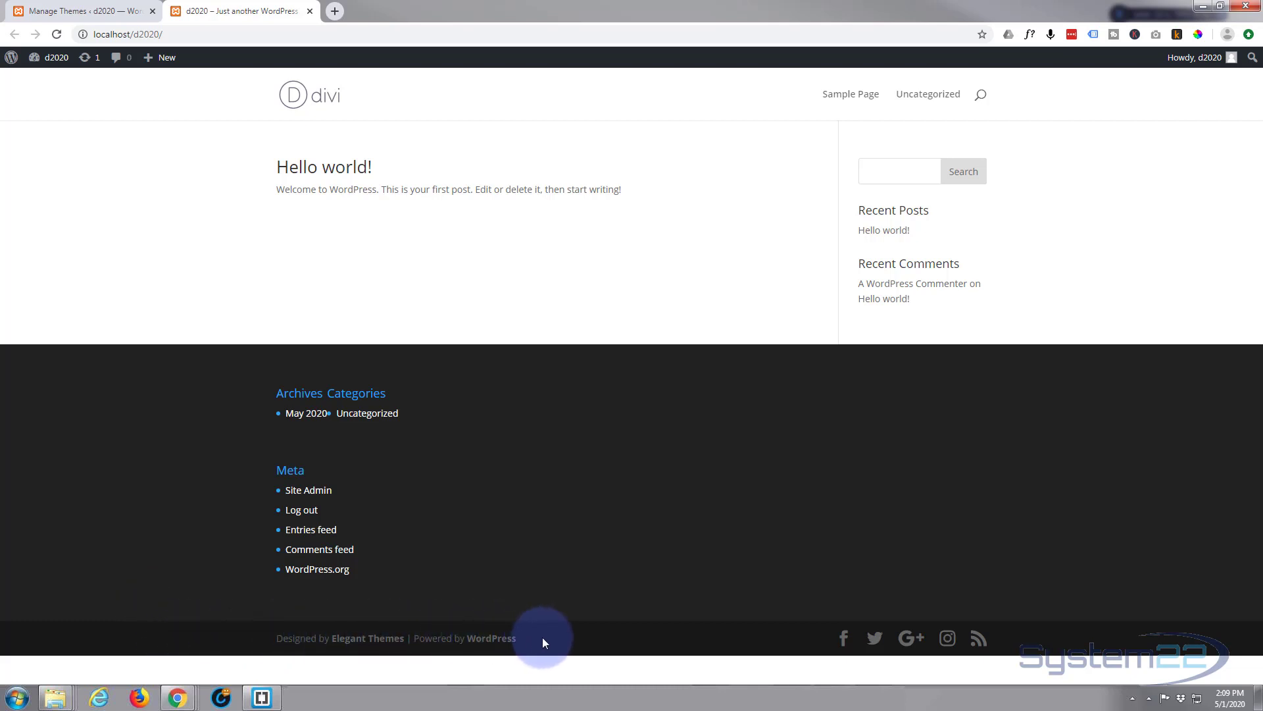
{"action": "left_click", "coordinate": [87, 13]}
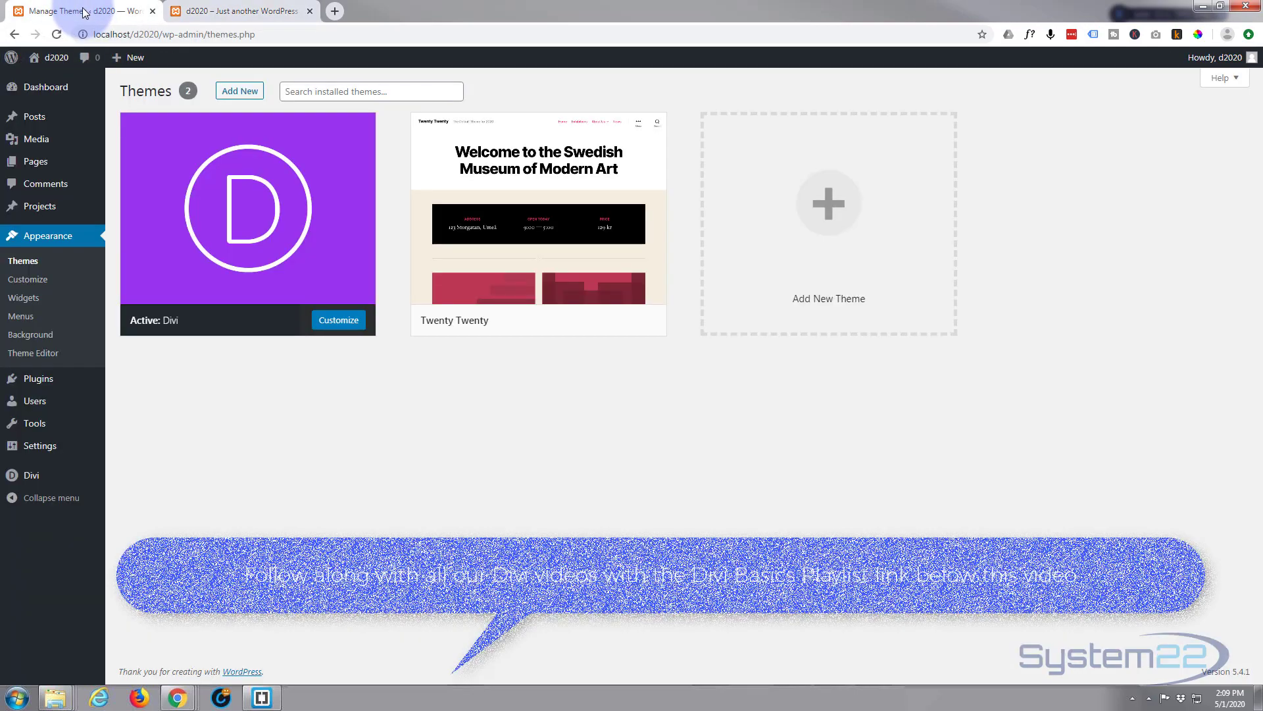
{"action": "mouse_move", "coordinate": [48, 484]}
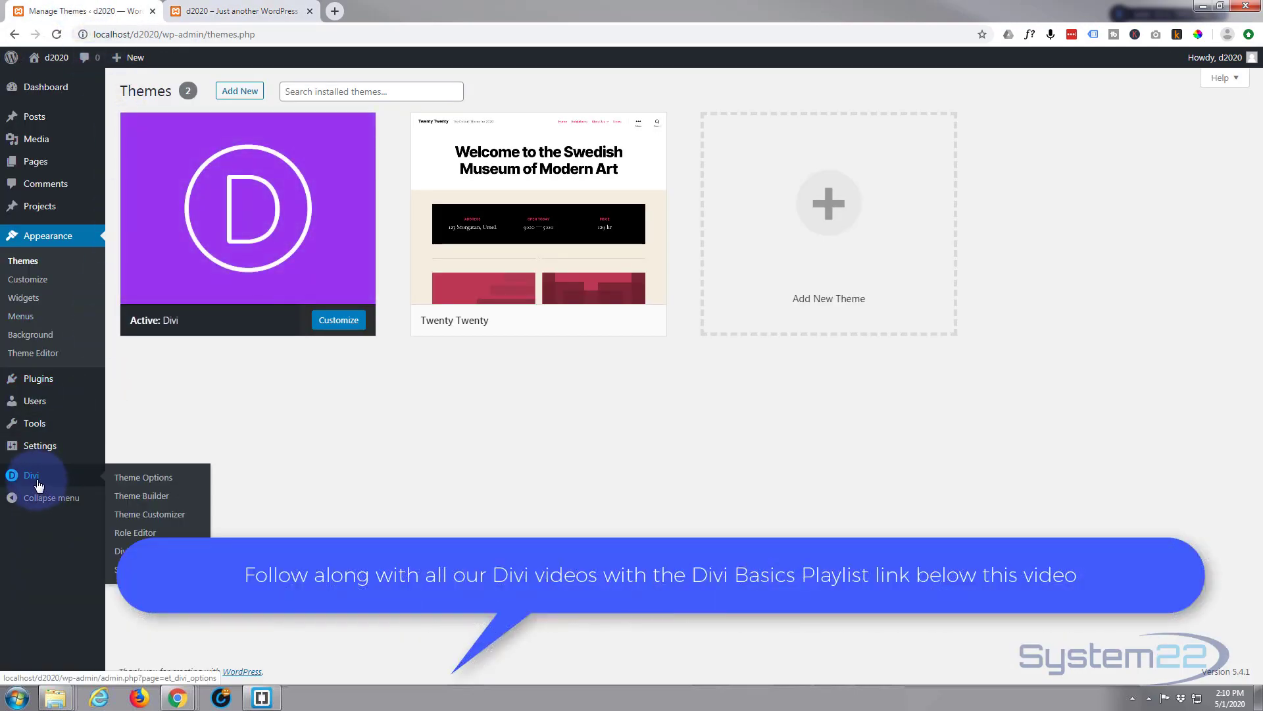
{"action": "left_click", "coordinate": [144, 500]}
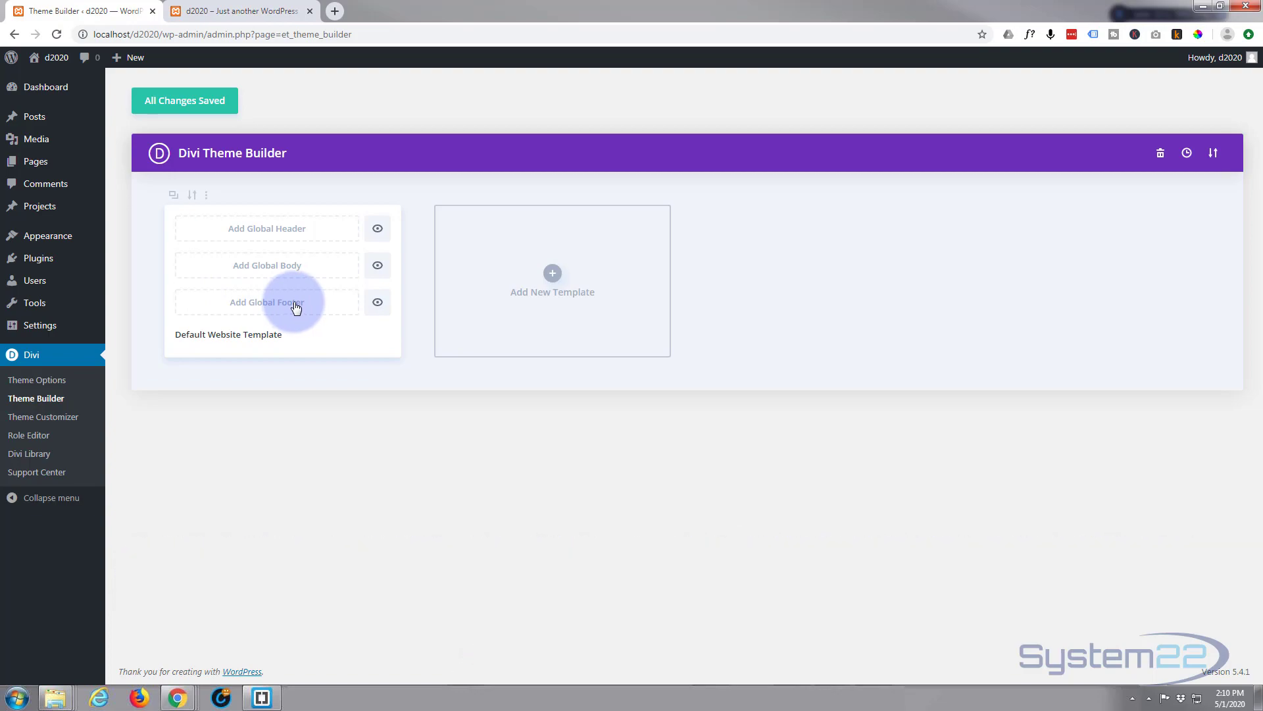
- Change the footer Bottom Bar credits in the Divi Customizer to '© Mysite 2020'
{"action": "left_click", "coordinate": [40, 420]}
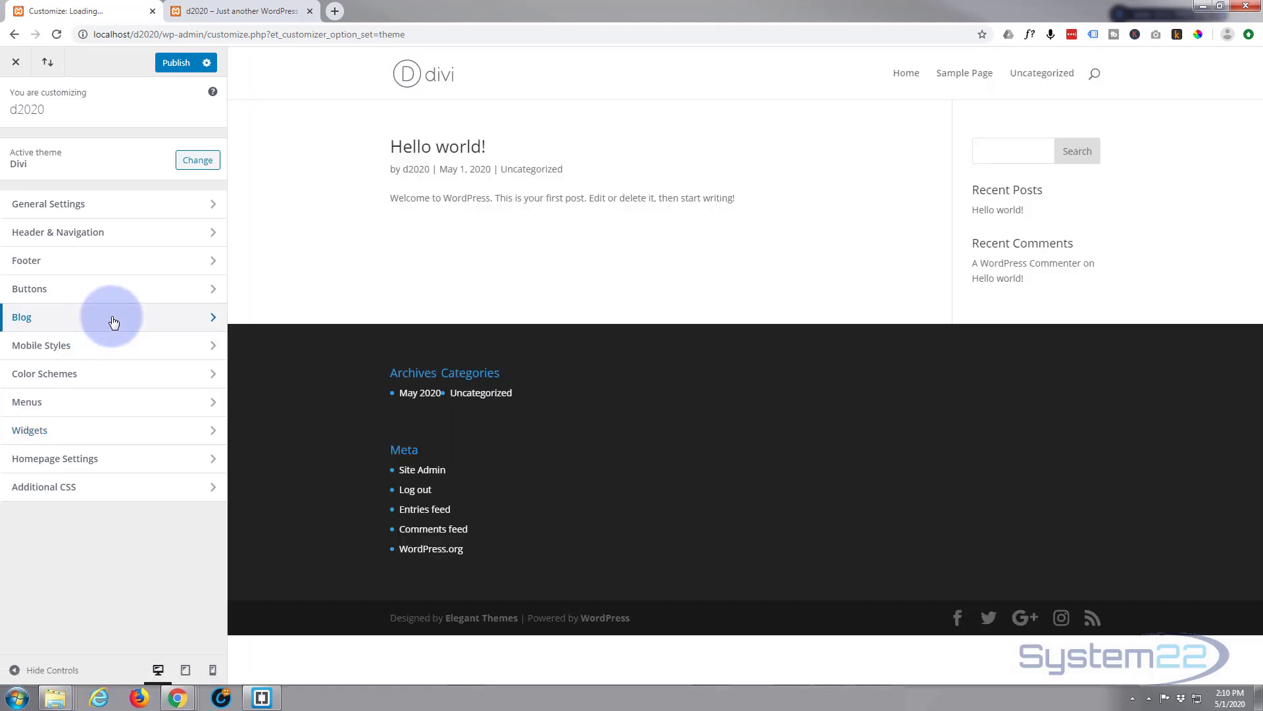
{"action": "left_click", "coordinate": [124, 265]}
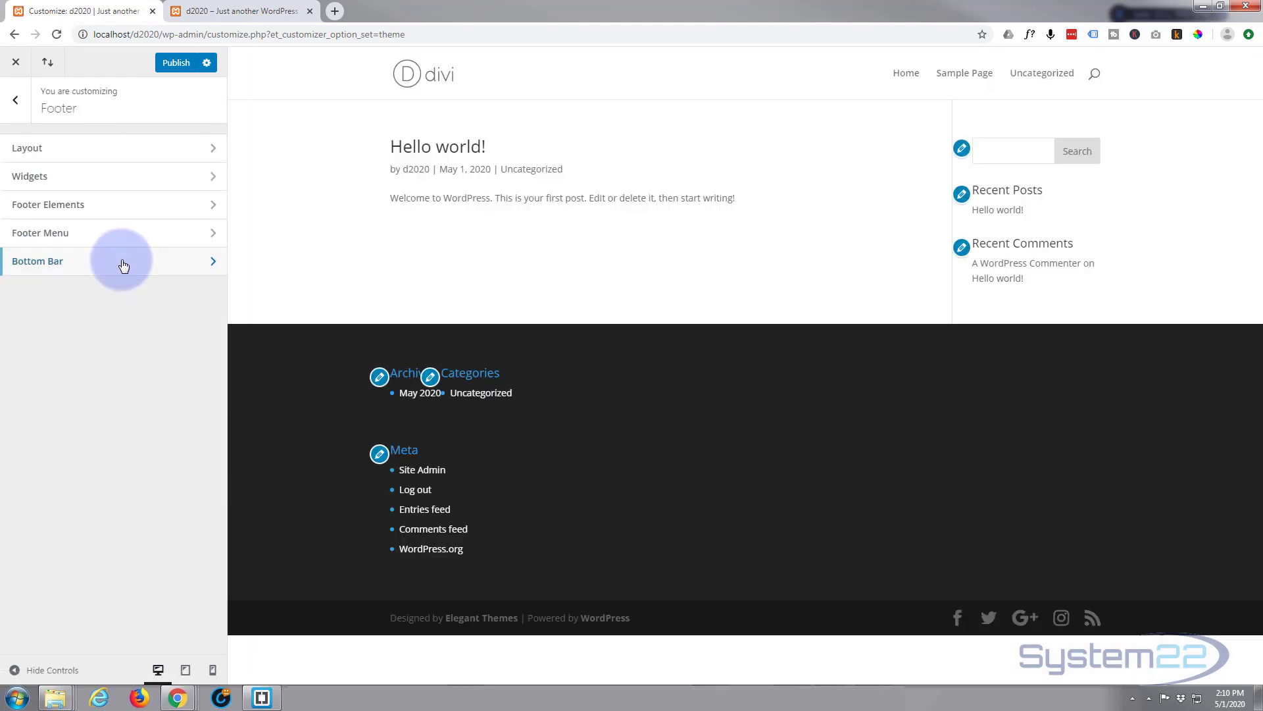
{"action": "left_click", "coordinate": [124, 265]}
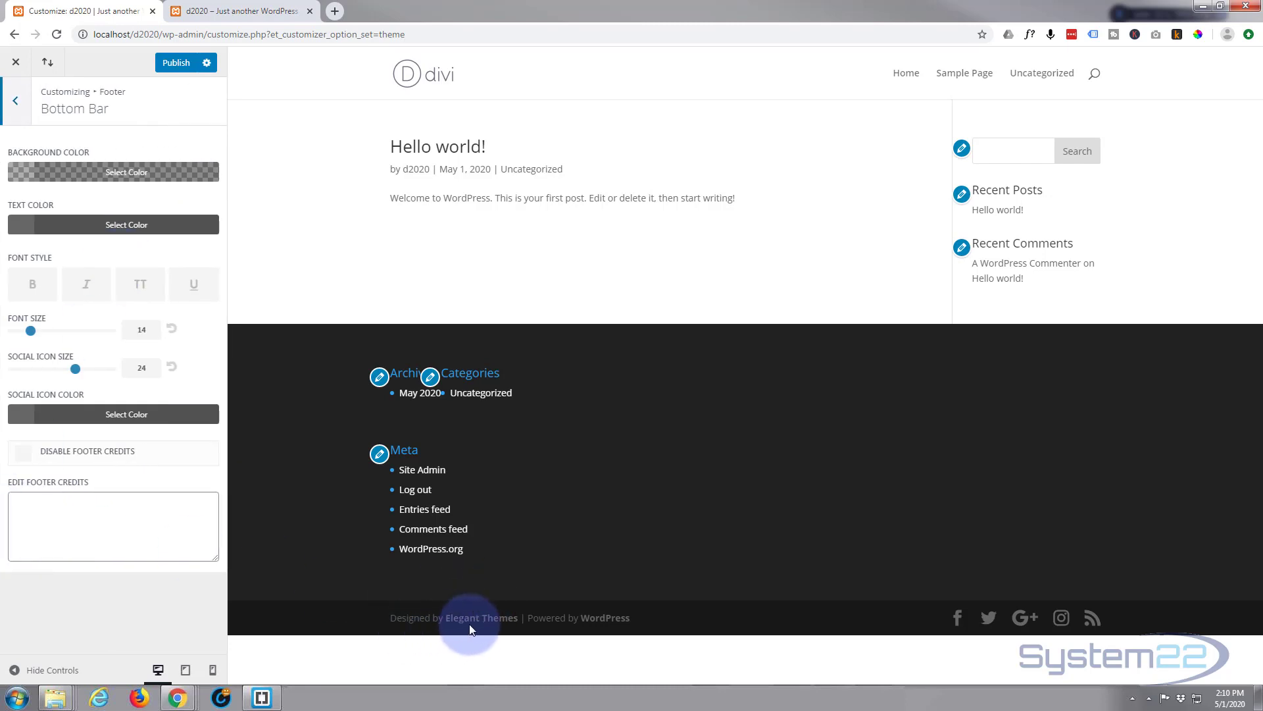
{"action": "left_click", "coordinate": [31, 504]}
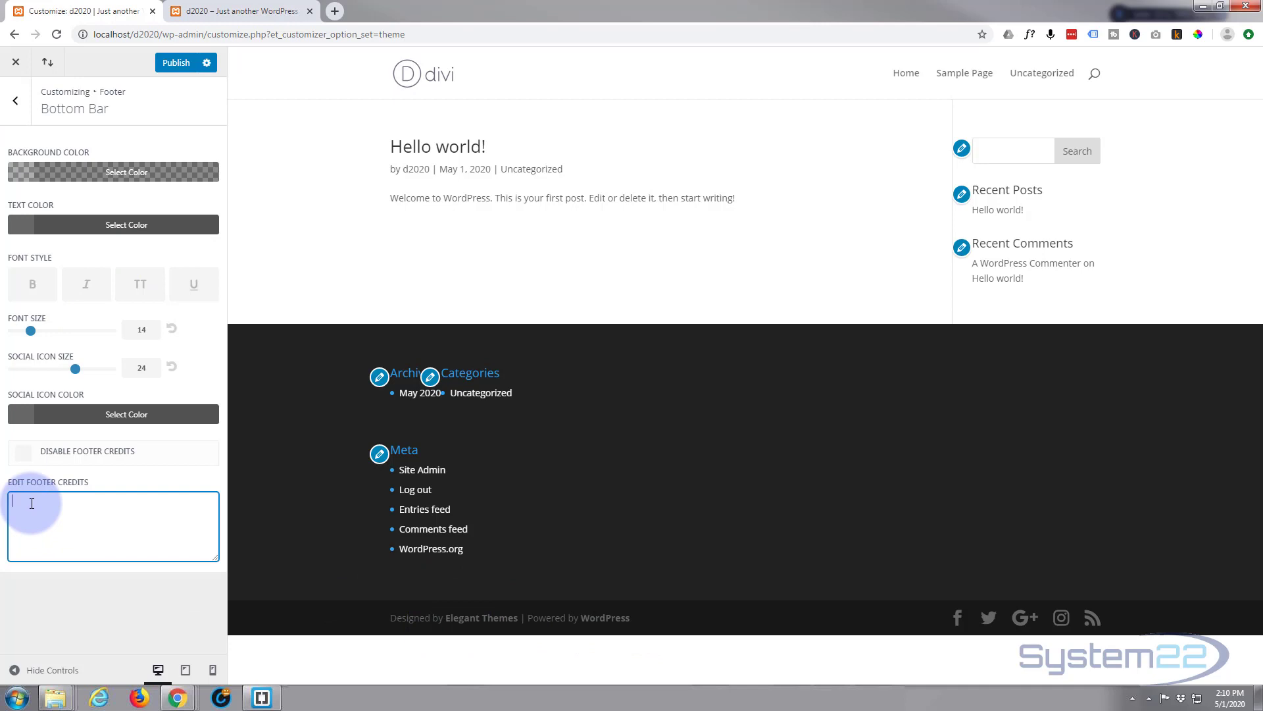
{"action": "type", "text": "©"}
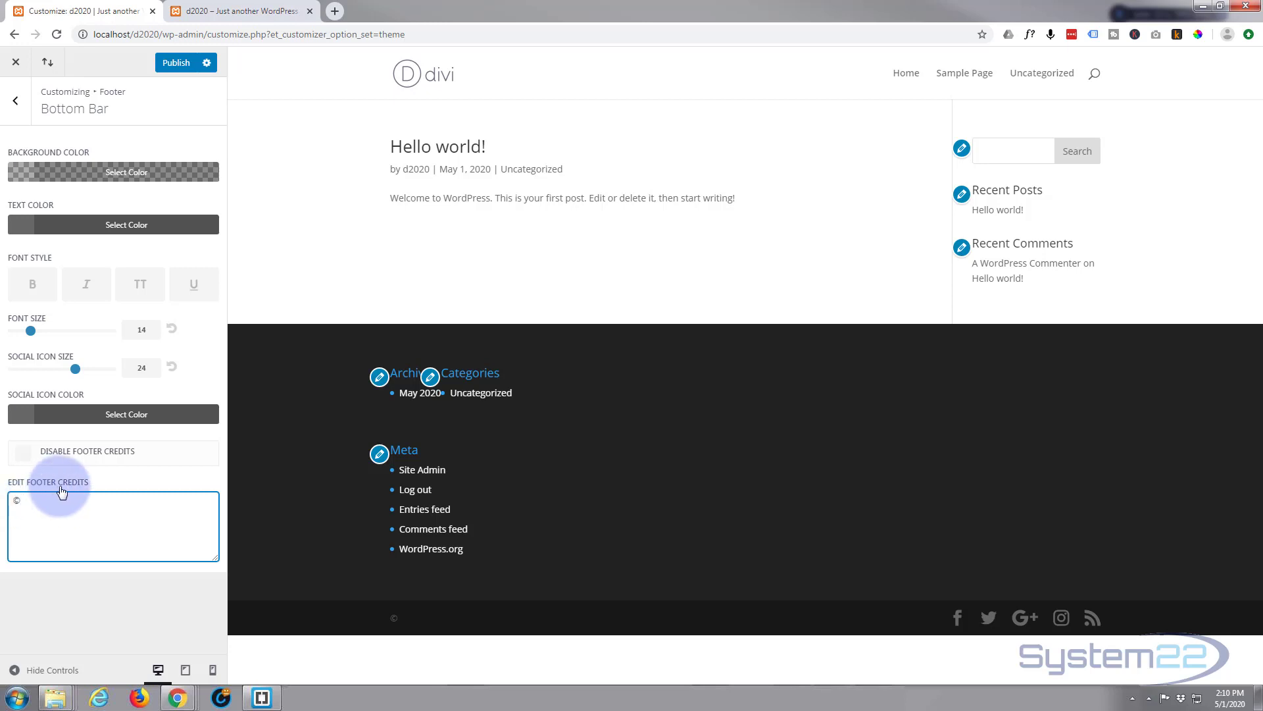
{"action": "type", "text": " Mysite 2020"}
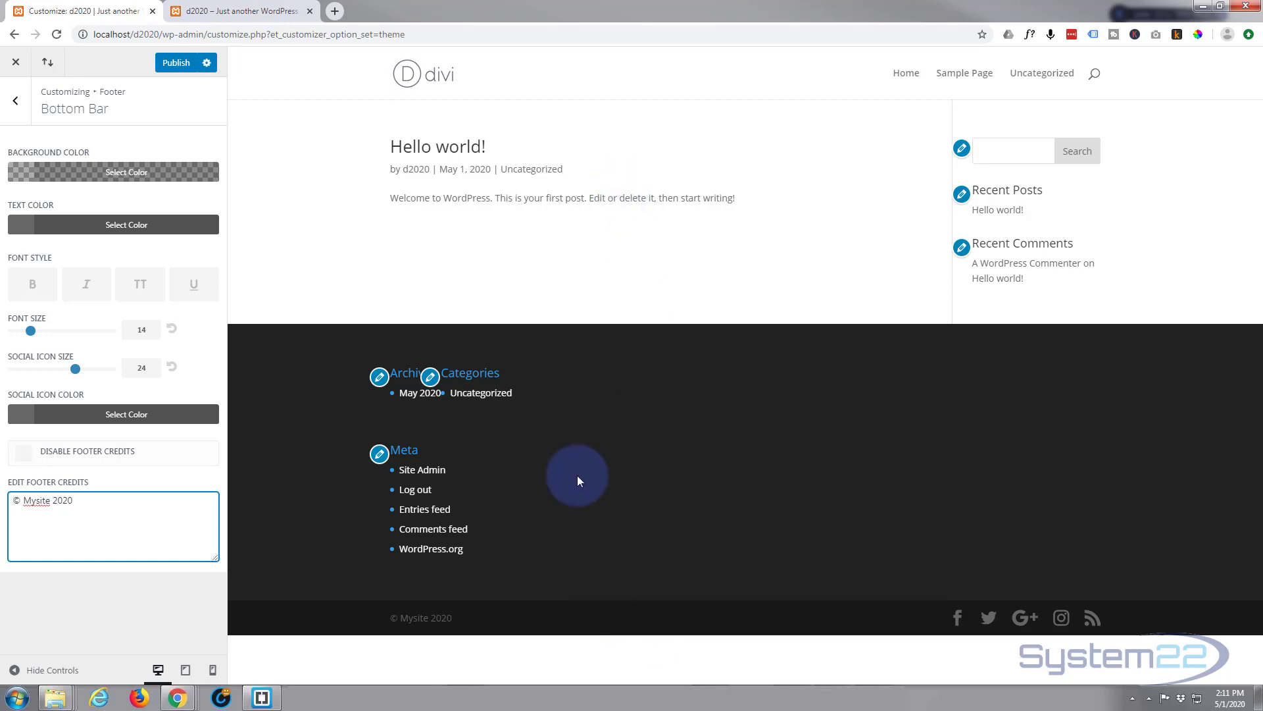
{"action": "left_click", "coordinate": [595, 617]}
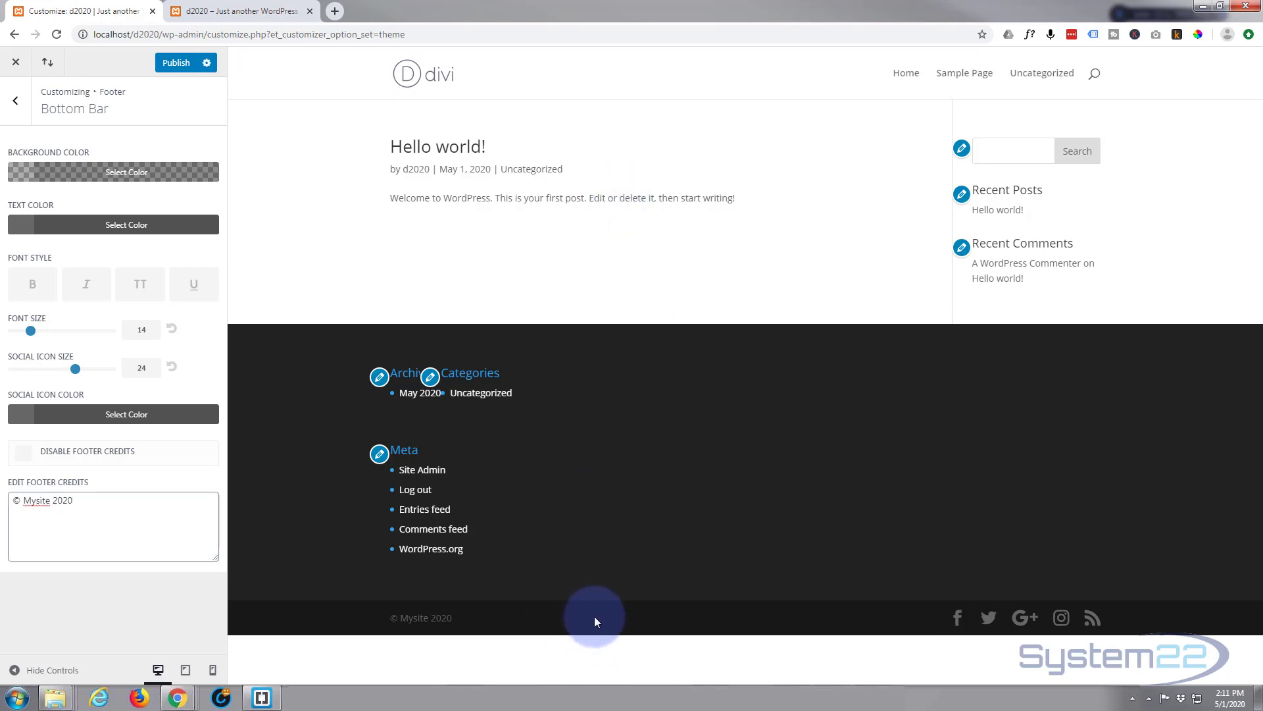
- Inspect the footer bottom bar and select the div#footer-bottom element in DevTools
{"action": "right_click", "coordinate": [594, 621]}
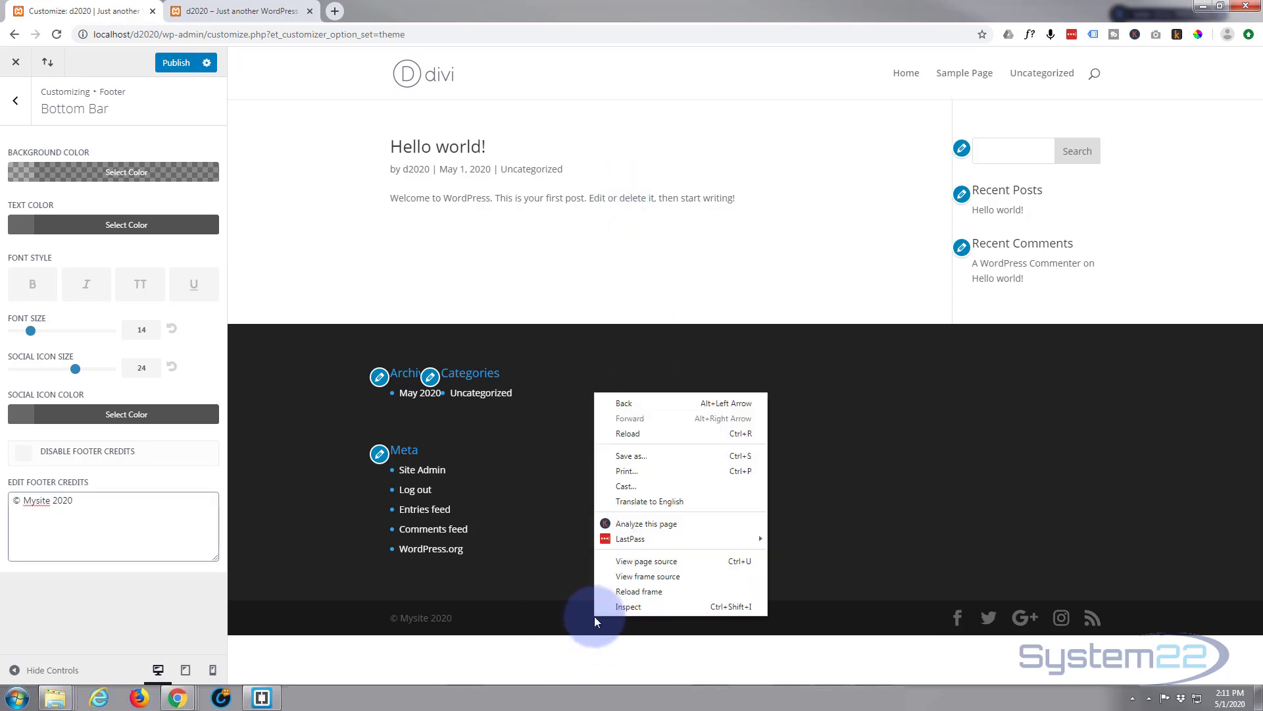
{"action": "left_click", "coordinate": [661, 606]}
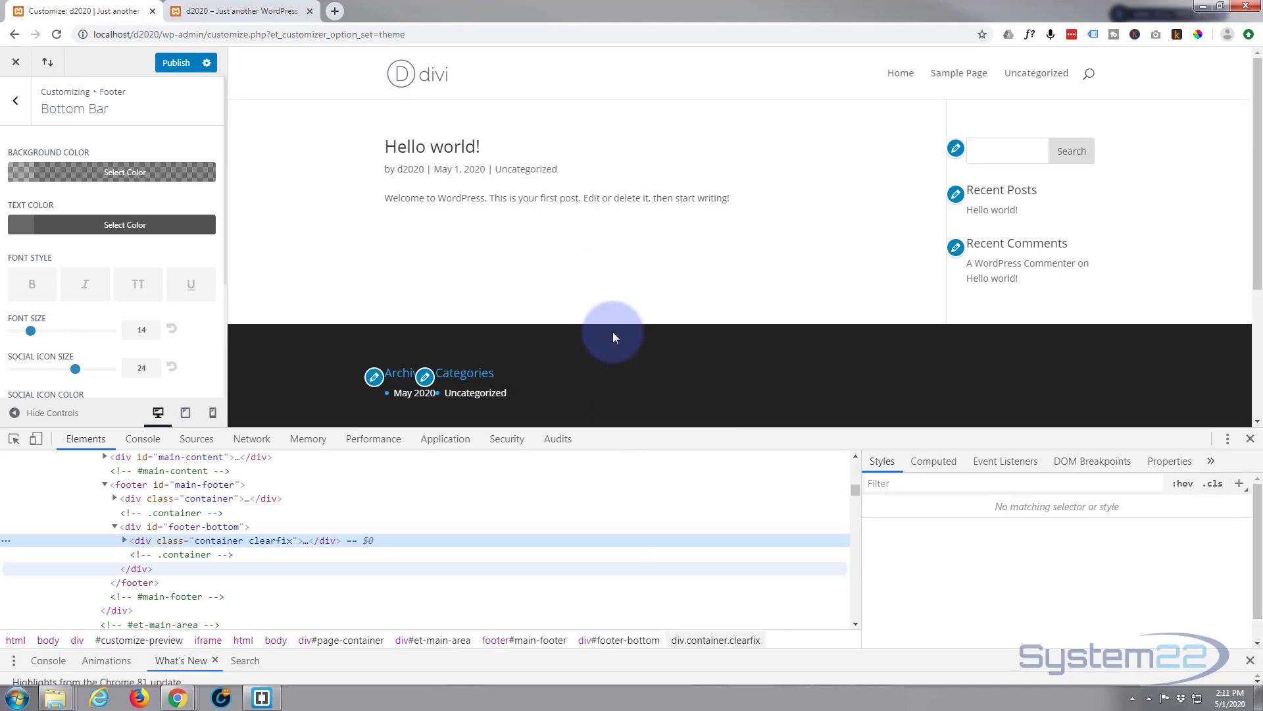
{"action": "scroll", "coordinate": [618, 270], "scroll_direction": "down", "scroll_amount": 3}
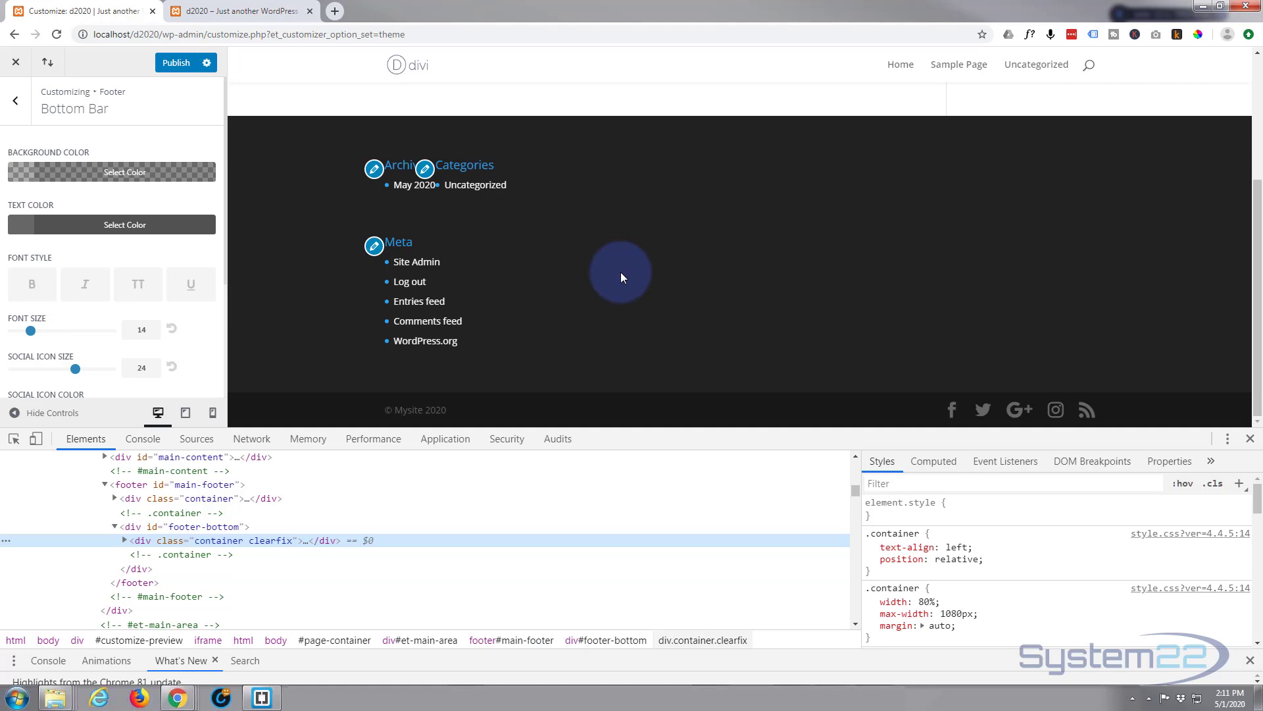
{"action": "left_click", "coordinate": [194, 530]}
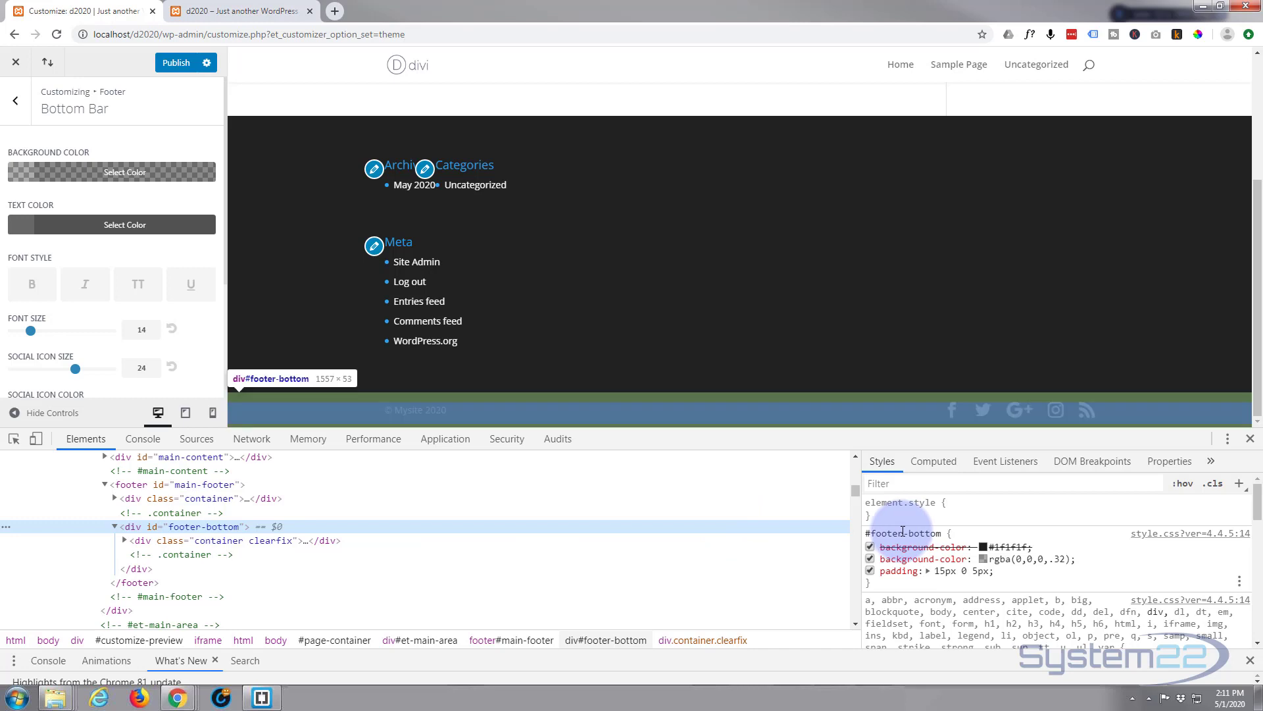
- Add display: none to the #footer-bottom rule, copy the rule, and close DevTools
{"action": "left_click", "coordinate": [964, 532]}
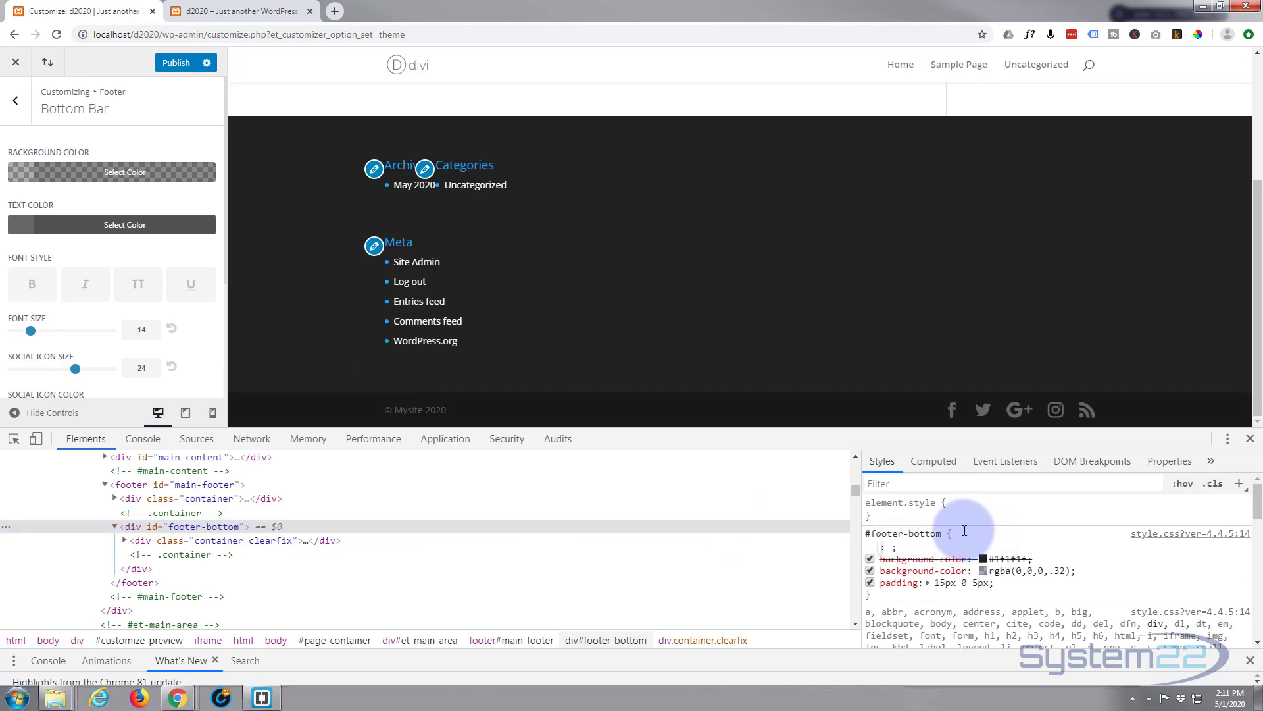
{"action": "type", "text": "display"}
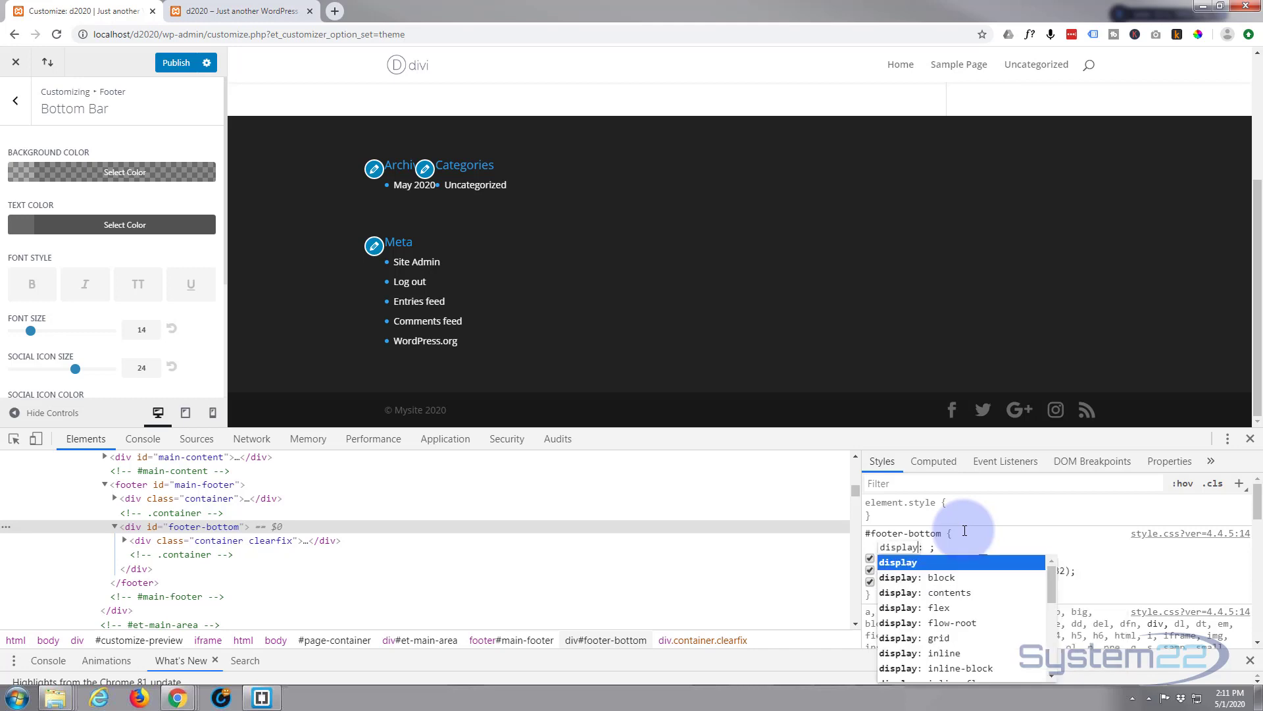
{"action": "key", "text": "Tab"}
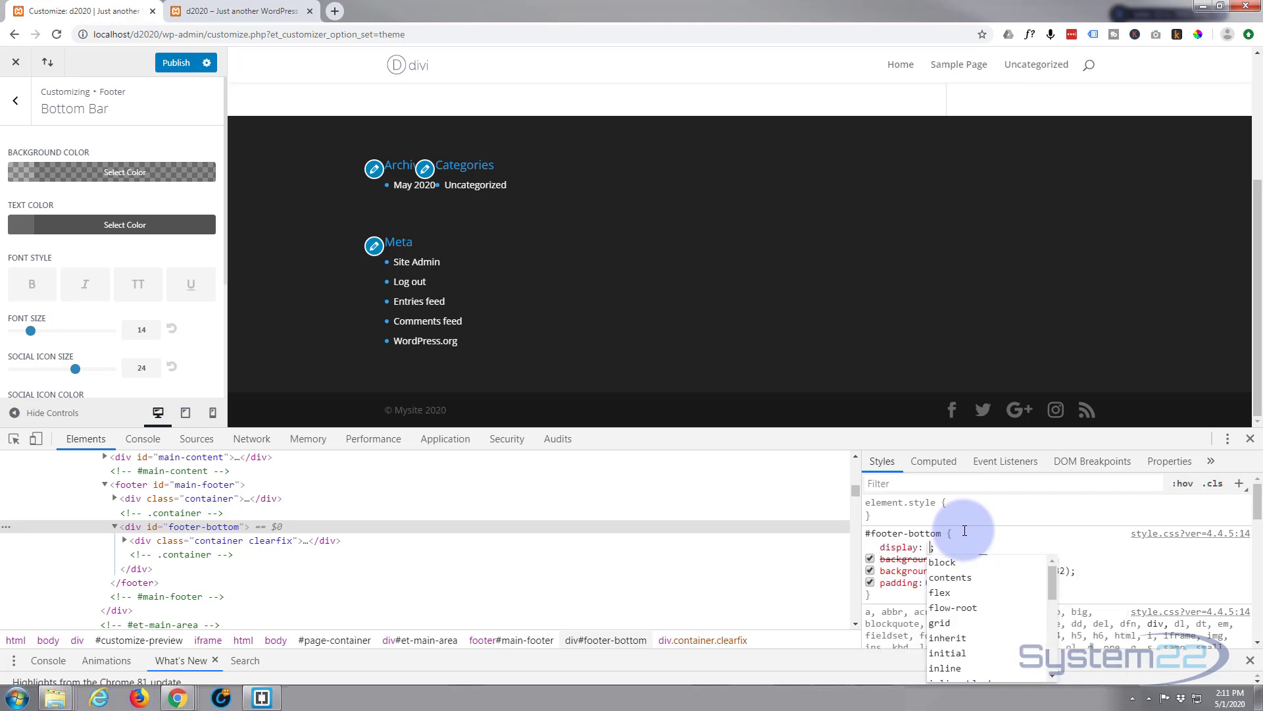
{"action": "type", "text": "none"}
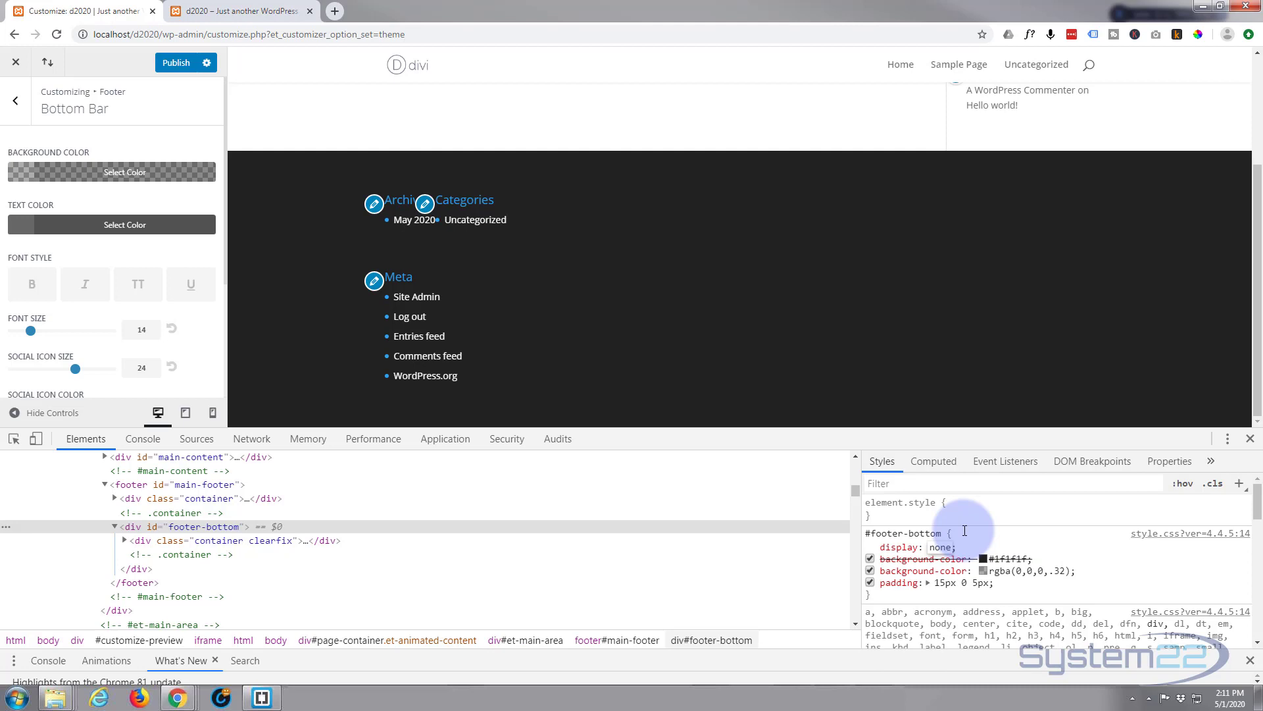
{"action": "key", "text": "Tab"}
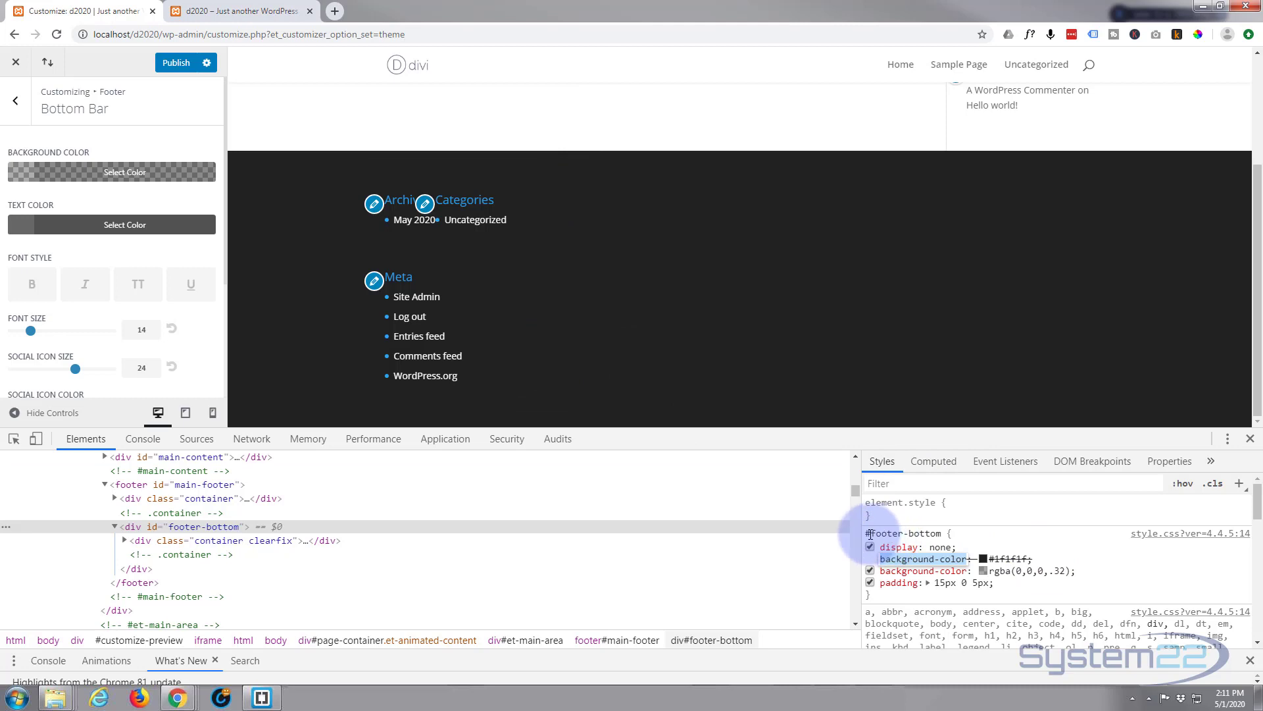
{"action": "left_click_drag", "start_coordinate": [868, 532], "coordinate": [902, 593]}
{"action": "key", "text": "ctrl+c"}
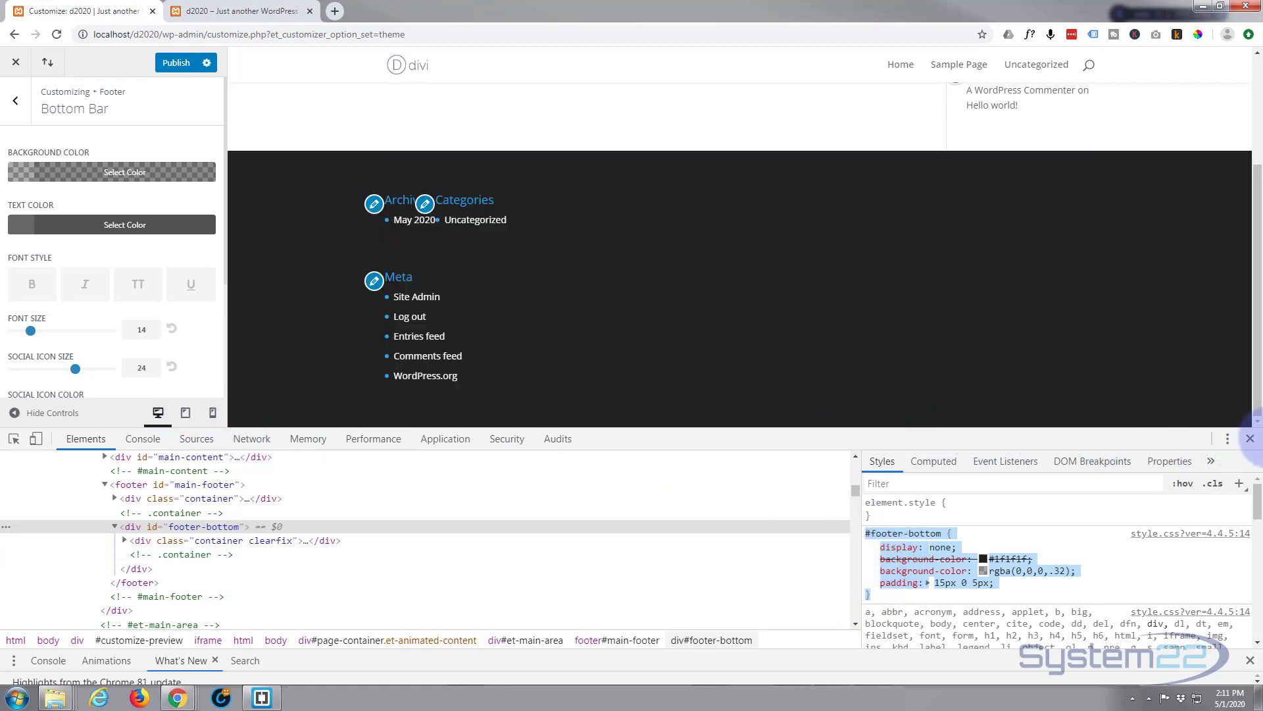
{"action": "left_click", "coordinate": [1250, 438]}
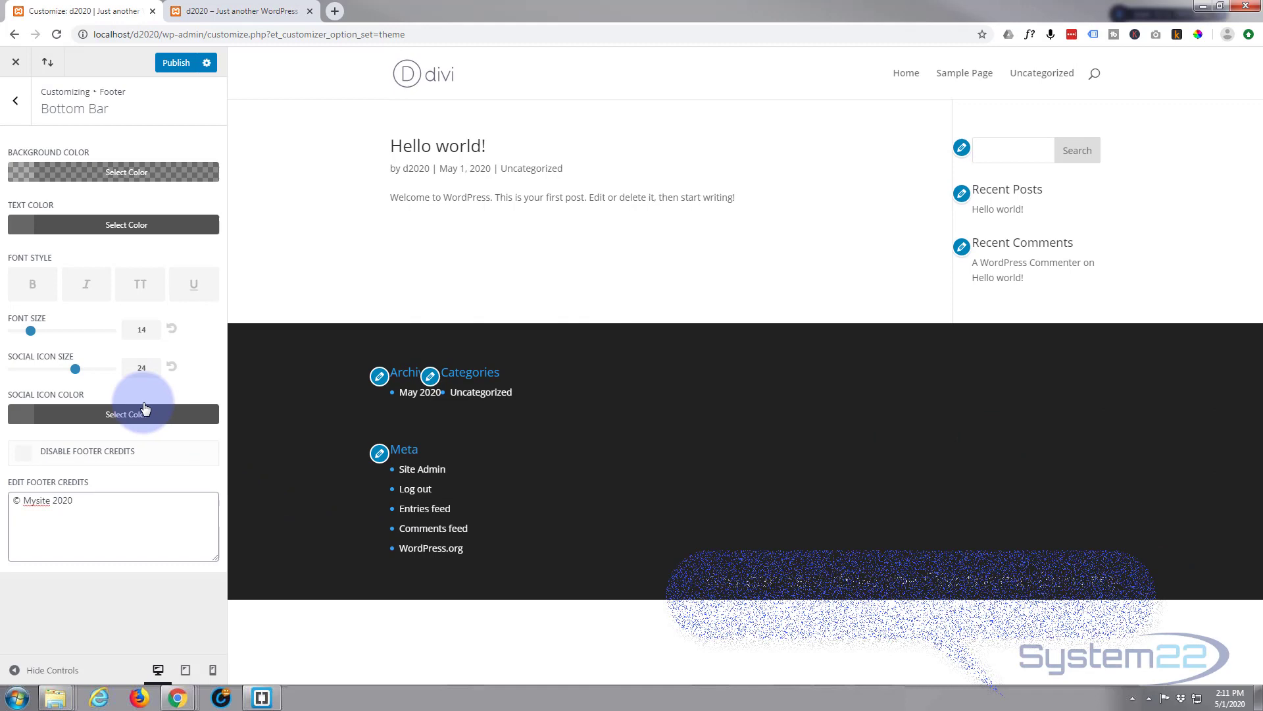
- Paste the #footer-bottom rule into Additional CSS, removing the background-color and padding lines
{"action": "left_click", "coordinate": [14, 102]}
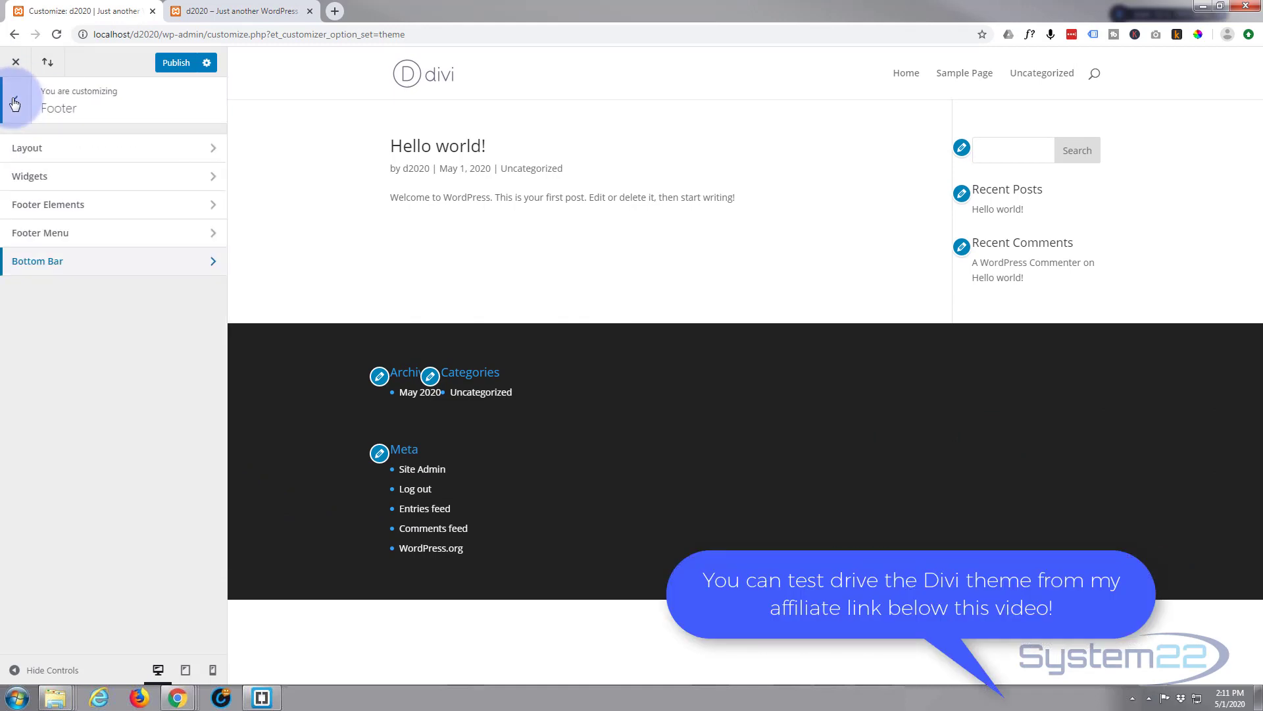
{"action": "left_click", "coordinate": [16, 102]}
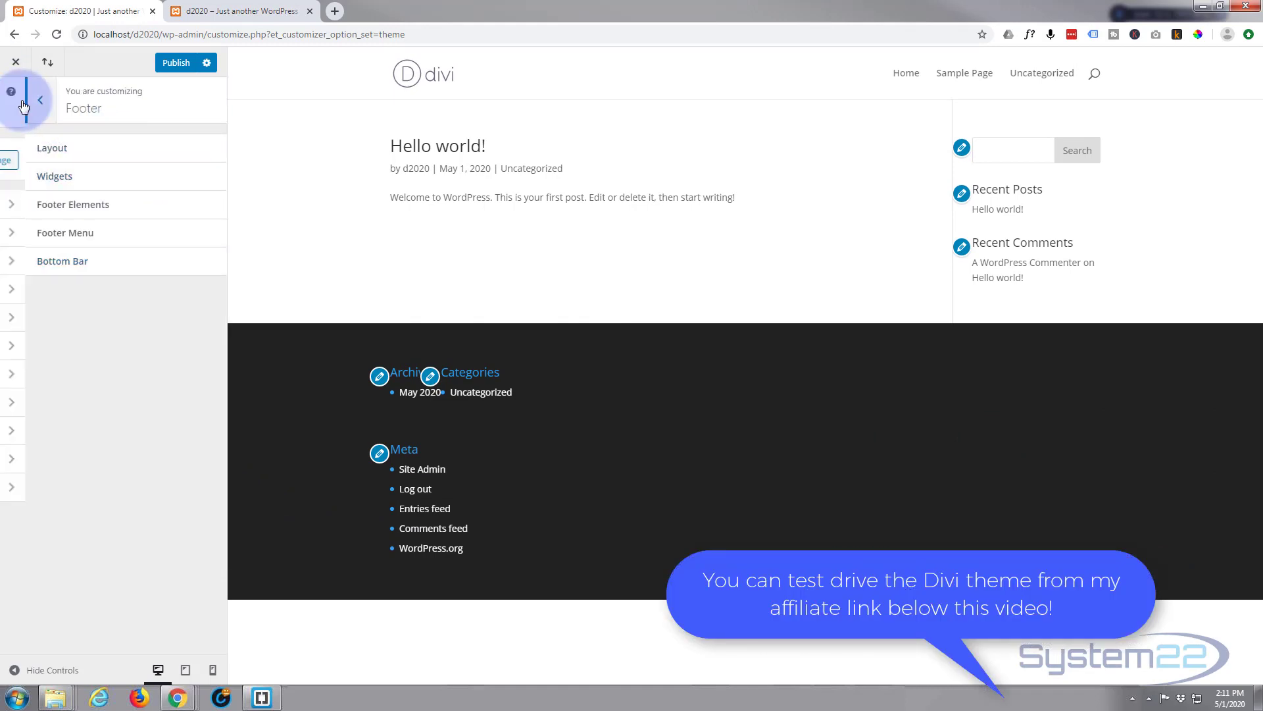
{"action": "left_click", "coordinate": [58, 492]}
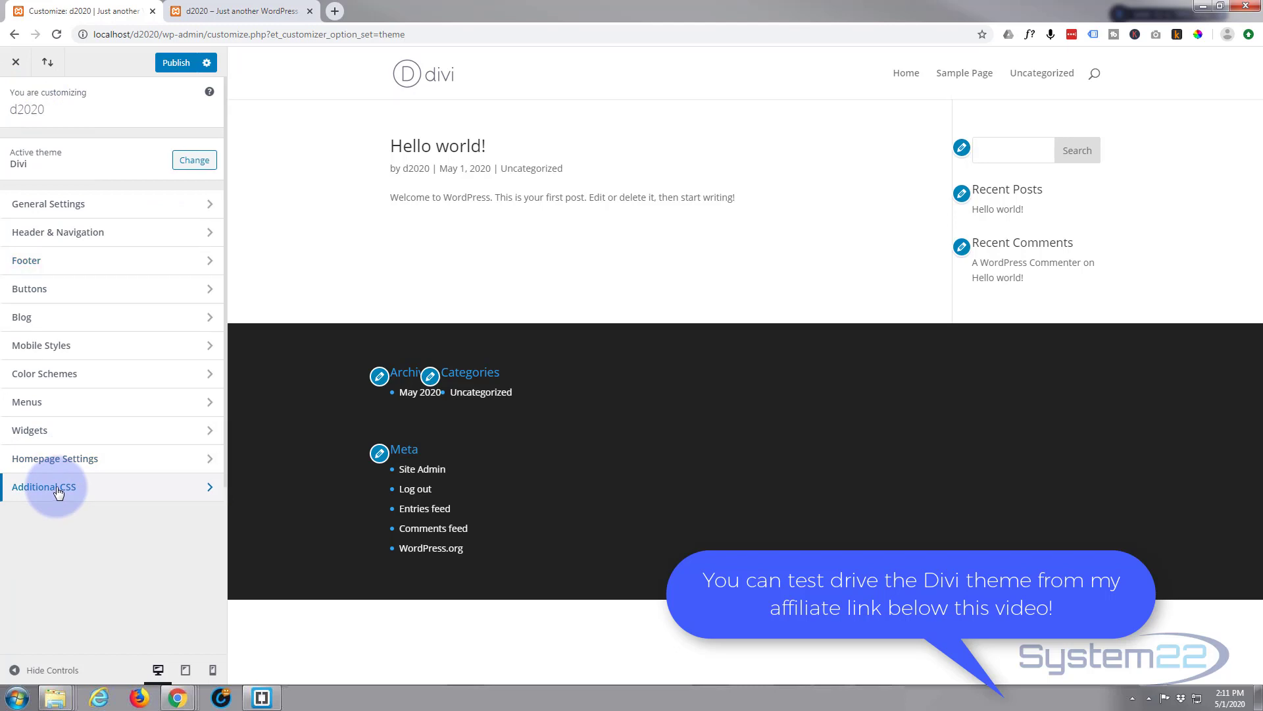
{"action": "left_click", "coordinate": [28, 382]}
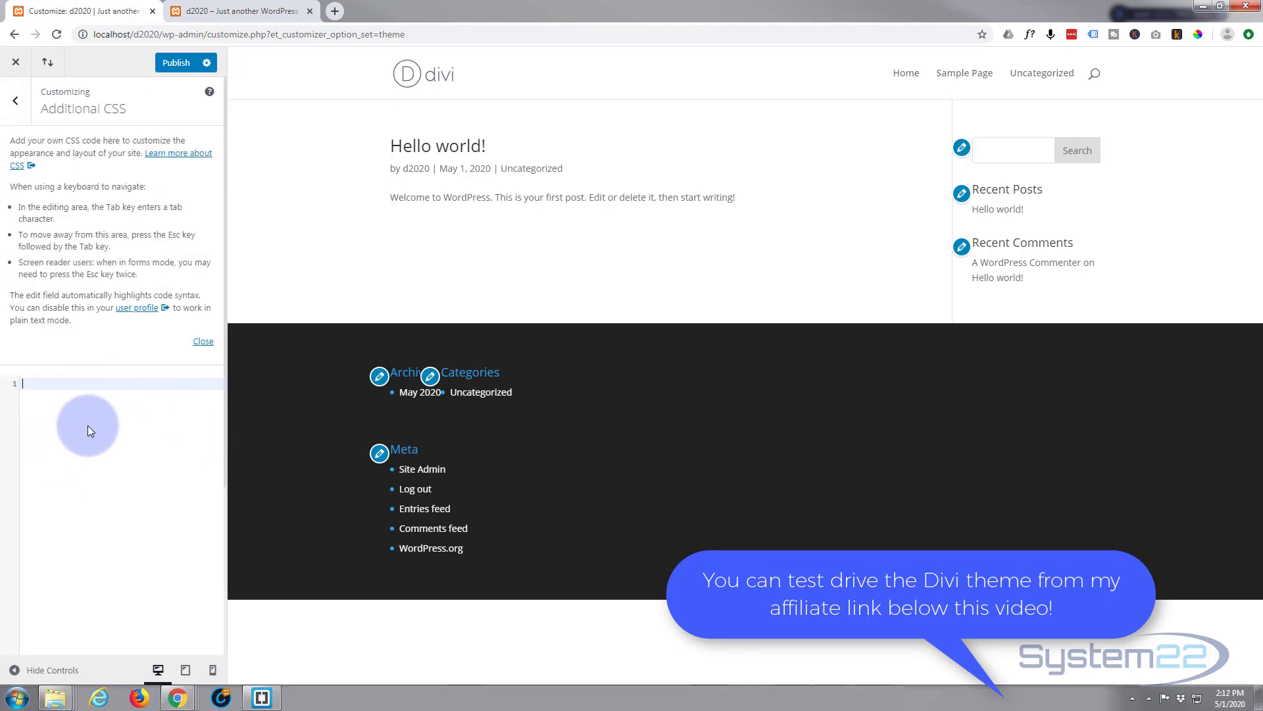
{"action": "key", "text": "ctrl+v"}
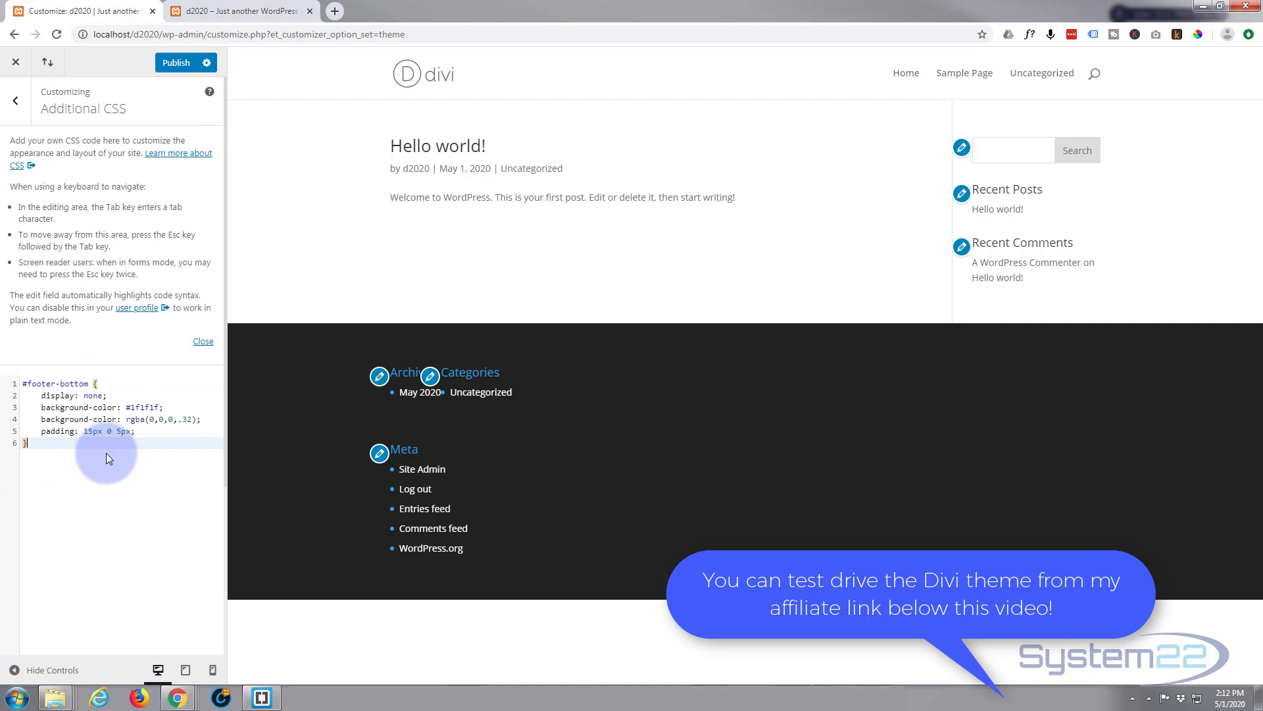
{"action": "left_click", "coordinate": [118, 397]}
{"action": "left_click_drag", "start_coordinate": [23, 406], "coordinate": [158, 435]}
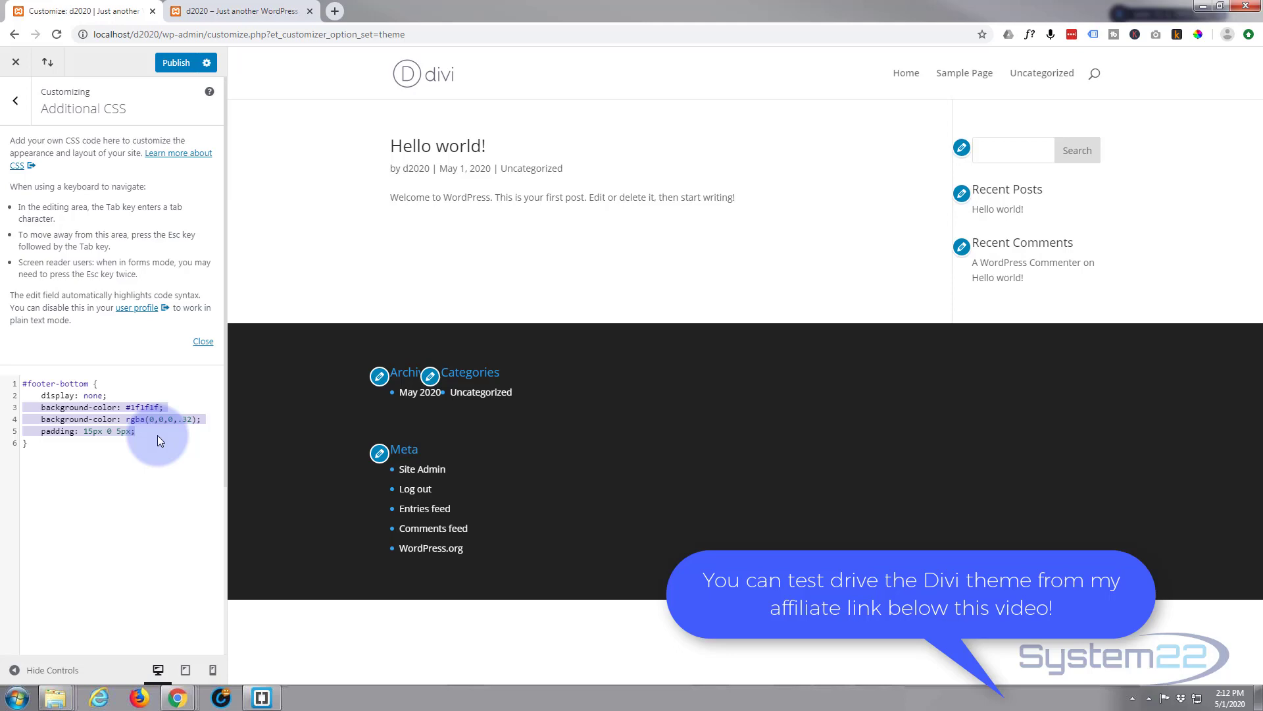
{"action": "key", "text": "BackSpace"}
{"action": "key", "text": "BackSpace"}
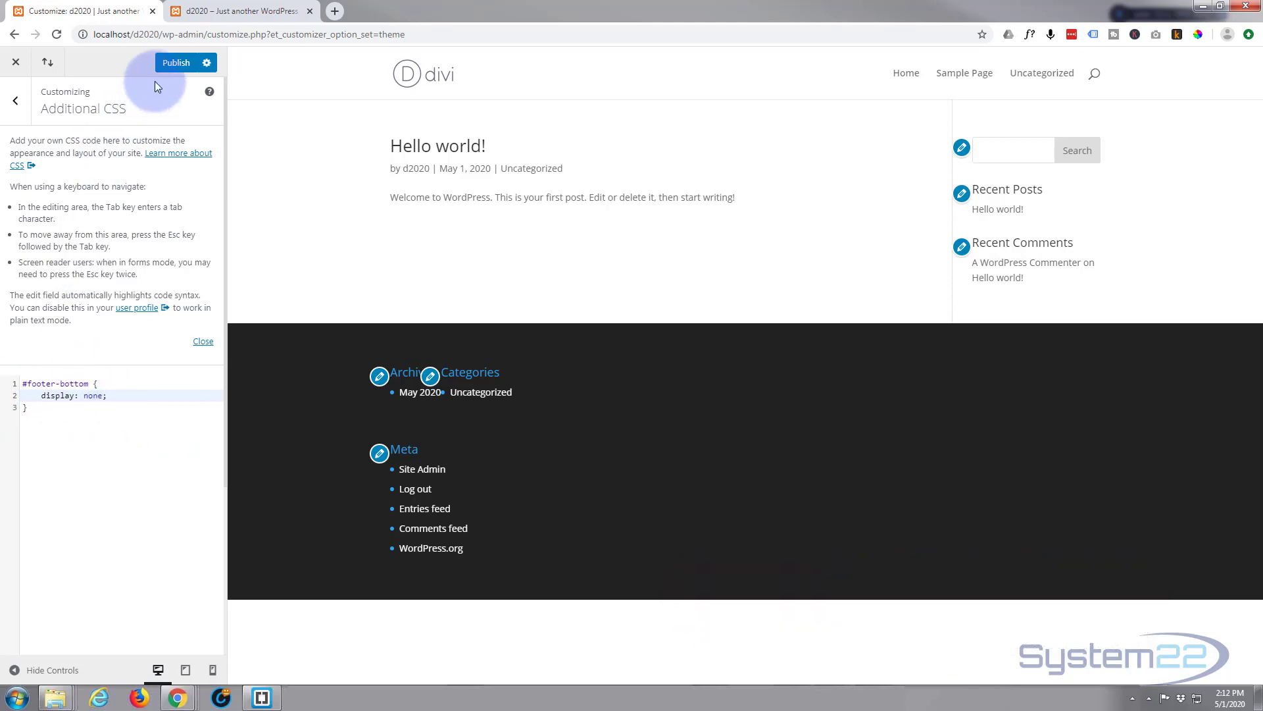
- Publish the customizer changes, then select the #footer-bottom rule to review it
{"action": "left_click", "coordinate": [176, 63]}
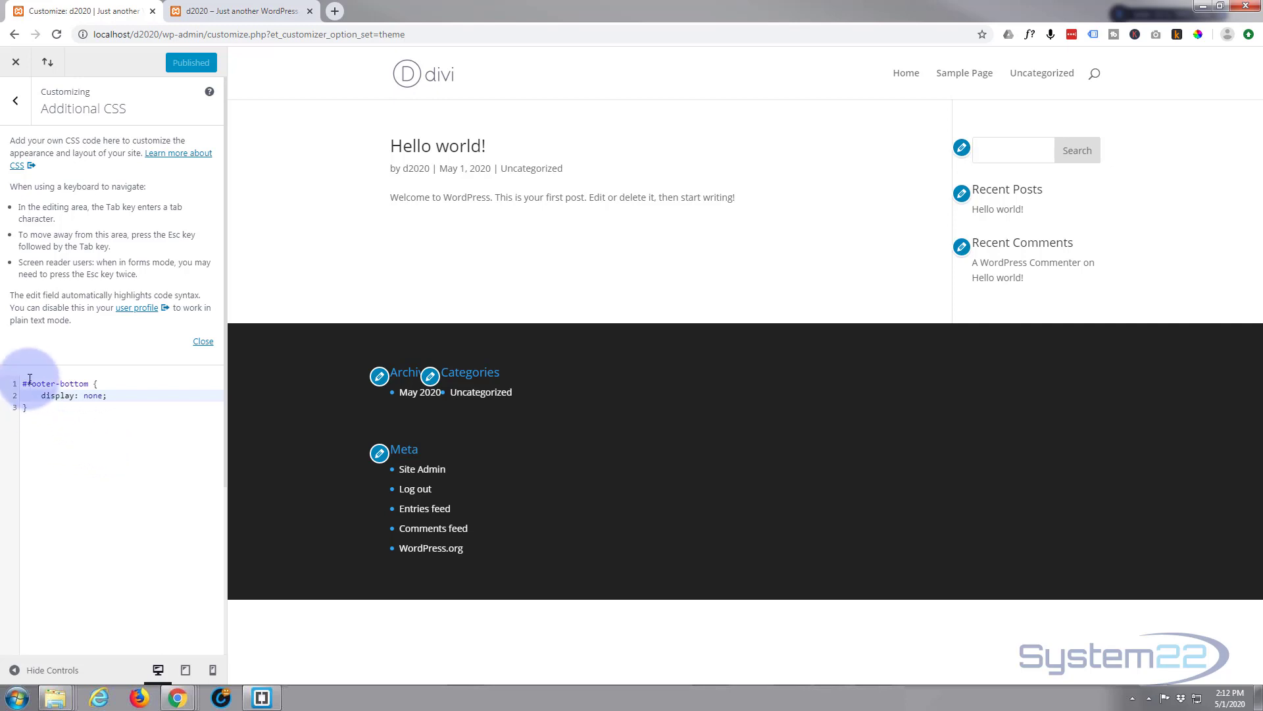
{"action": "left_click_drag", "start_coordinate": [24, 382], "coordinate": [26, 408]}
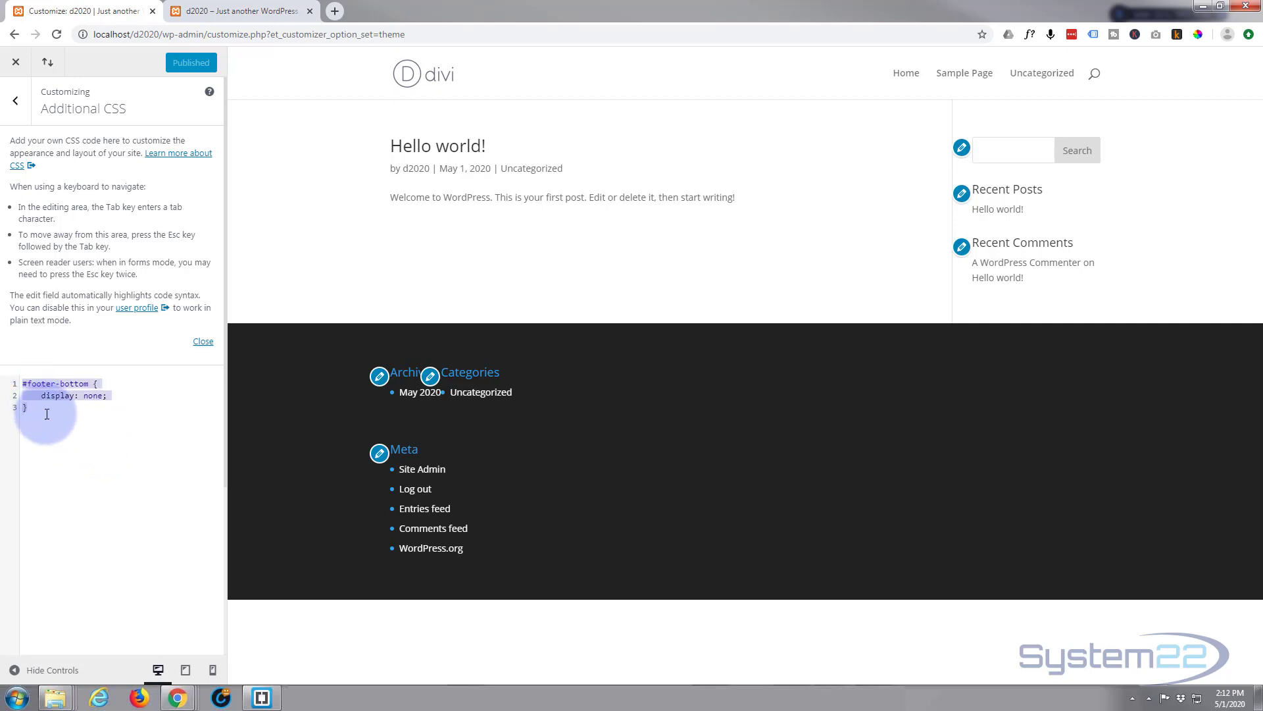